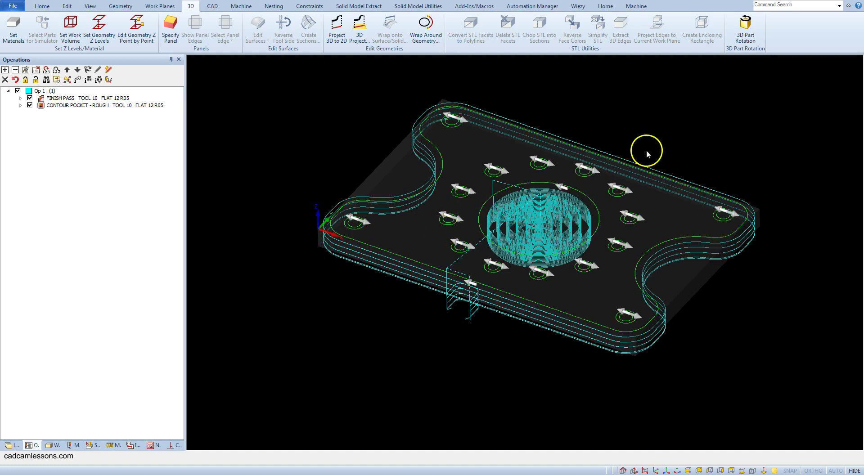
Launch Solid Simulation from the radial menu to show the uncut stock plate.
right_click(679, 118)
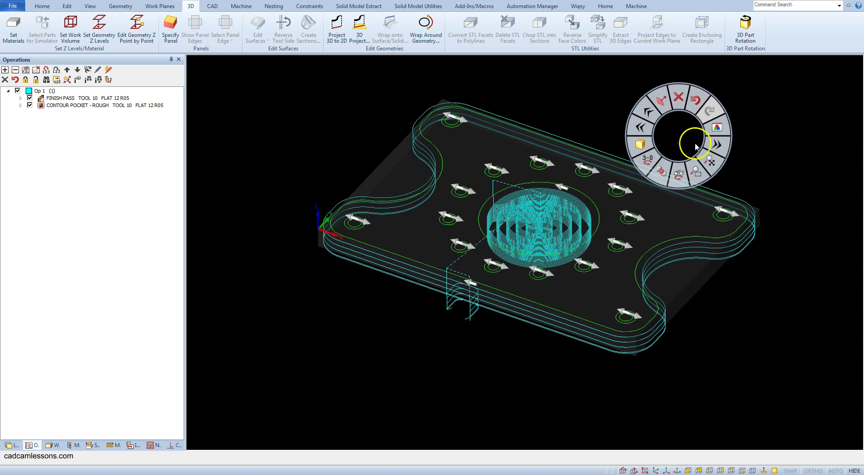
mouse_move(716, 144)
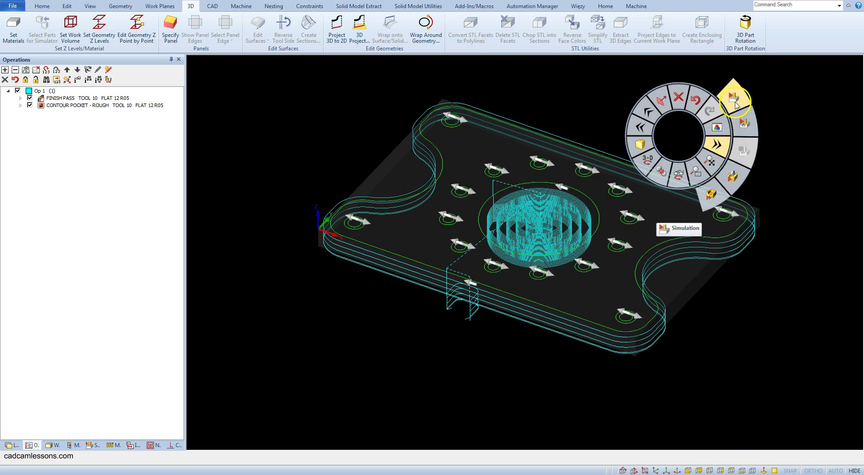
left_click(744, 122)
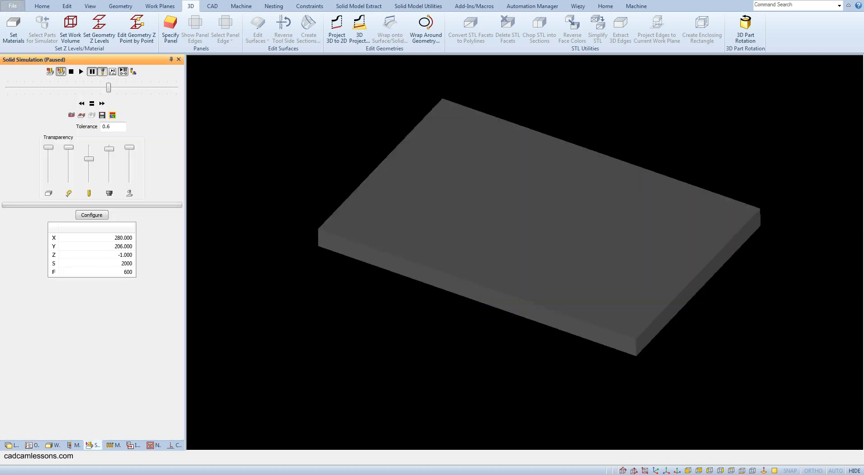
Play the simulation and lower the speed to watch the finish pass cut the contour.
left_click(81, 72)
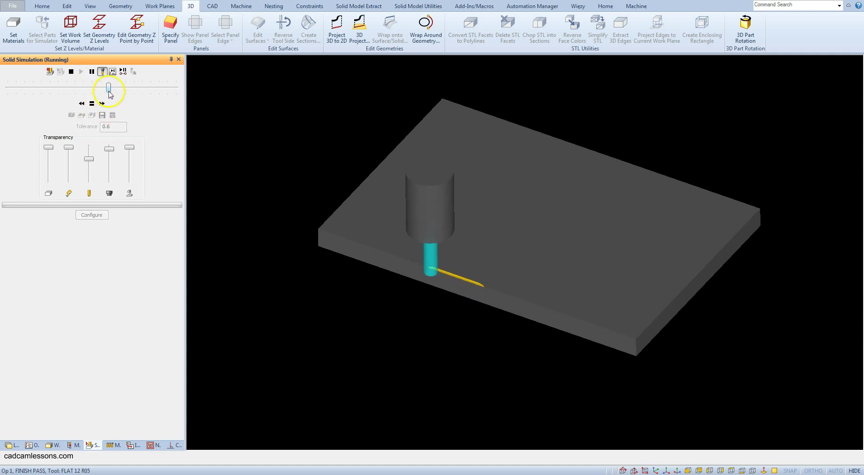
mouse_move(109, 87)
left_mouse_down()
mouse_move(59, 89)
mouse_move(73, 100)
mouse_move(116, 92)
left_mouse_up()
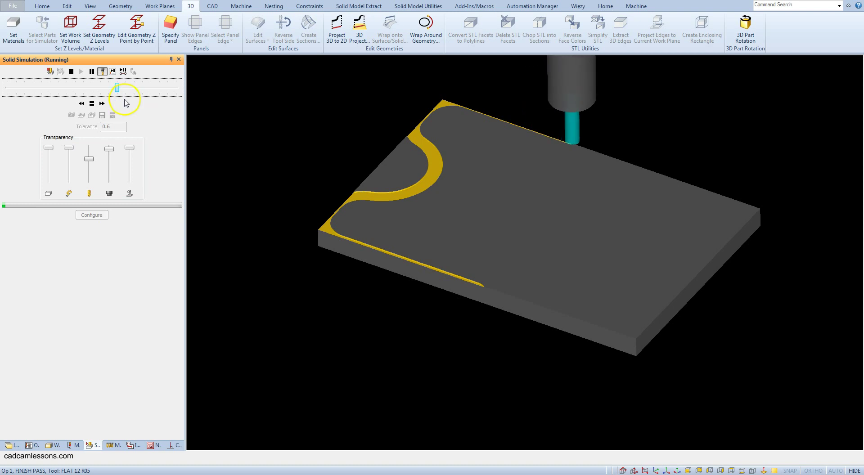
left_click_drag(118, 89, 67, 88)
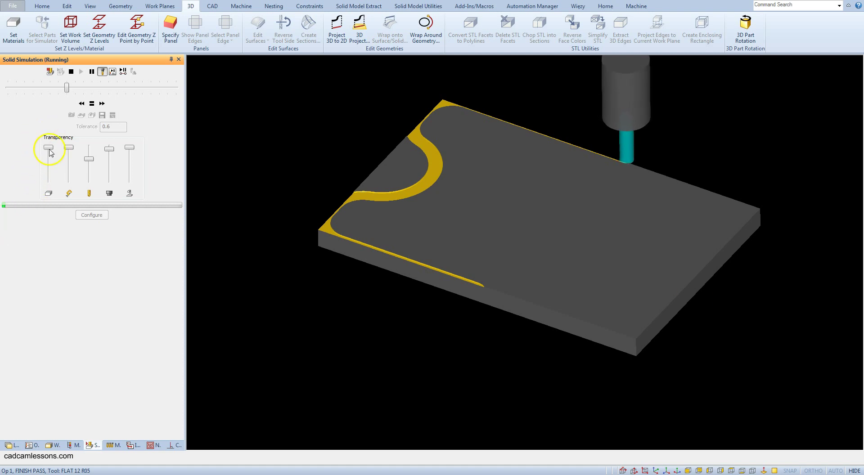
mouse_move(48, 147)
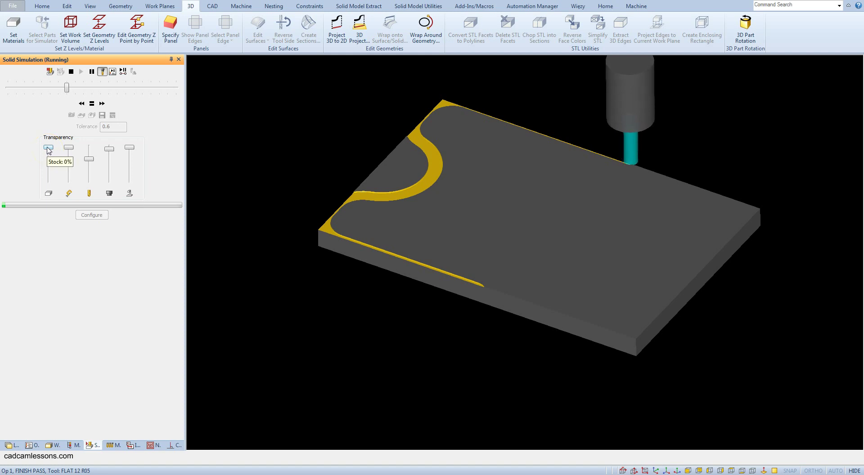
left_click_drag(48, 151, 52, 150)
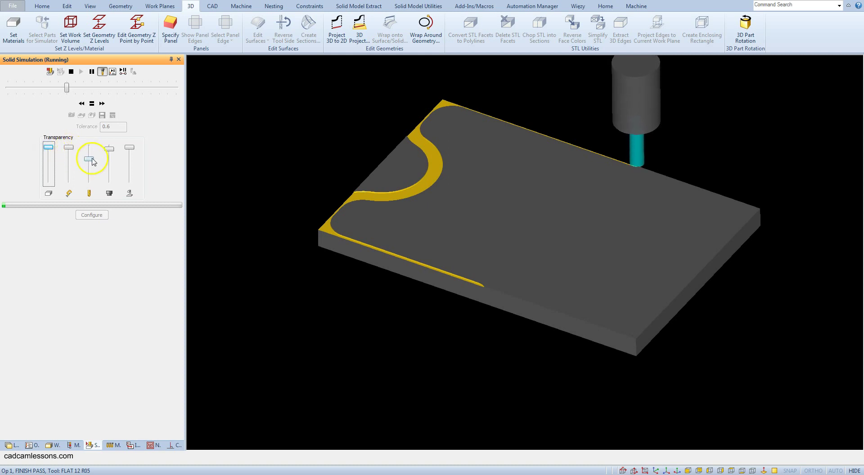
mouse_move(88, 159)
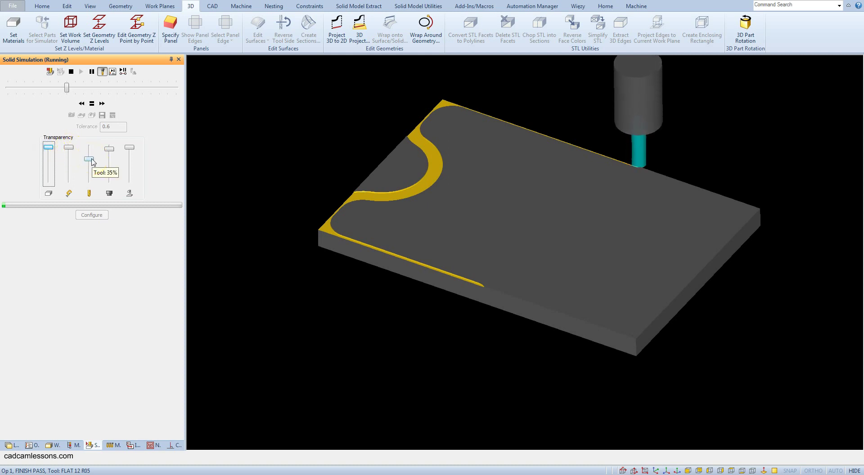
mouse_move(88, 160)
left_mouse_down()
mouse_move(86, 170)
mouse_move(88, 157)
left_mouse_up()
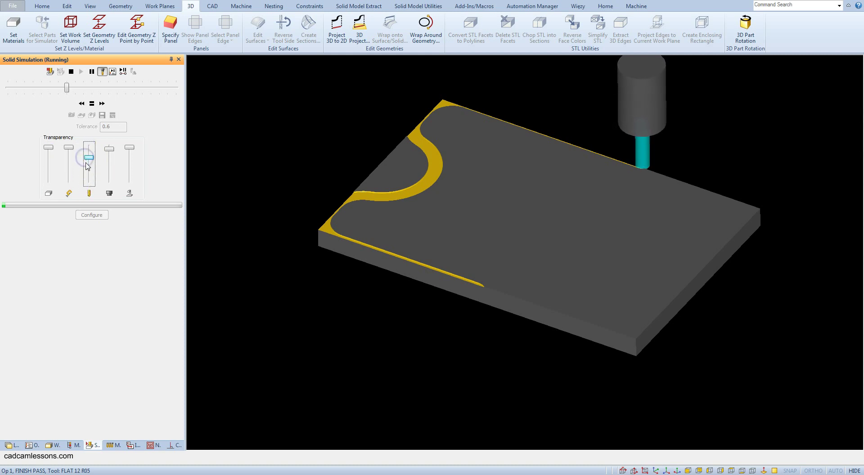
mouse_move(109, 148)
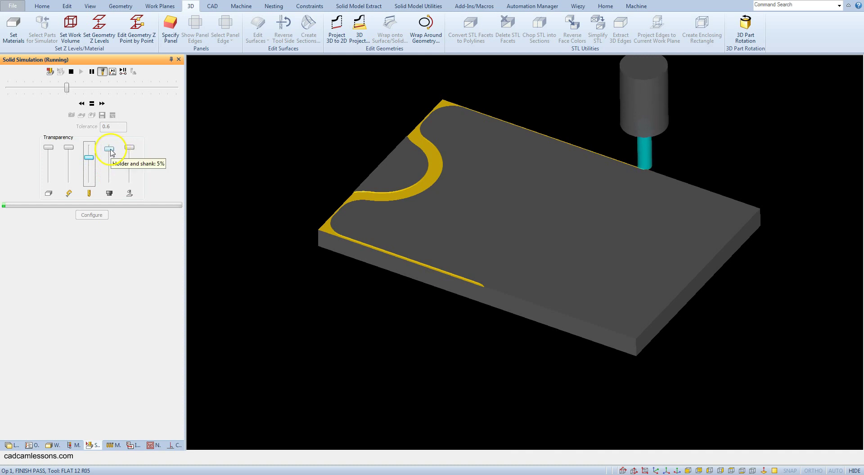
mouse_move(110, 150)
left_mouse_down()
mouse_move(108, 180)
mouse_move(108, 148)
left_mouse_up()
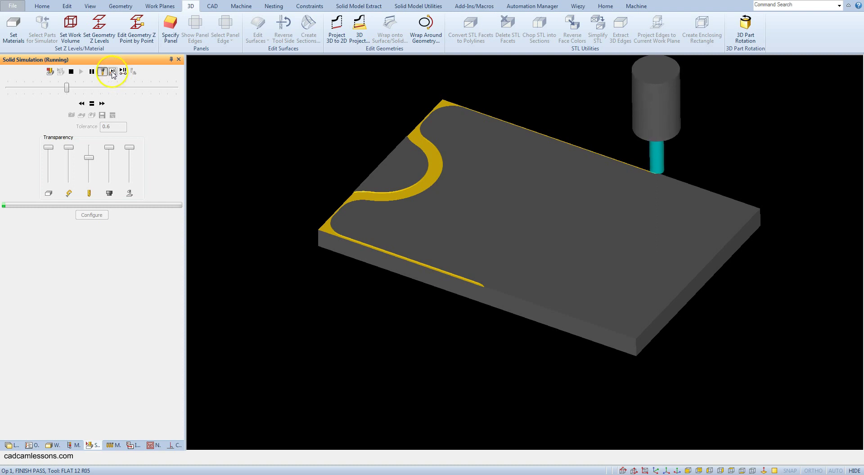
Enable Operation by Operation and jump to the end of the finish pass.
left_click(112, 71)
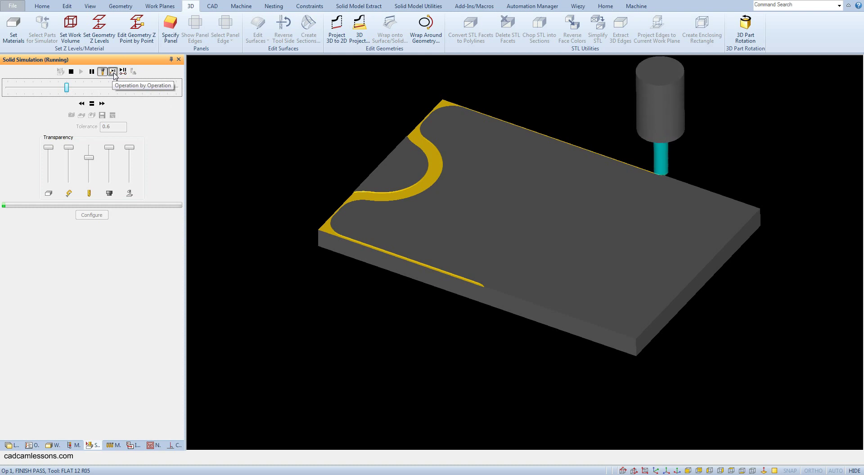
left_click(166, 109)
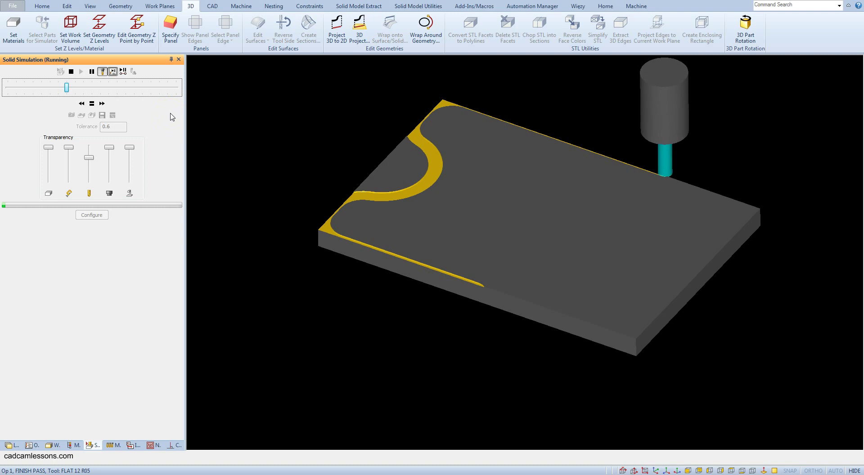
left_click(166, 111)
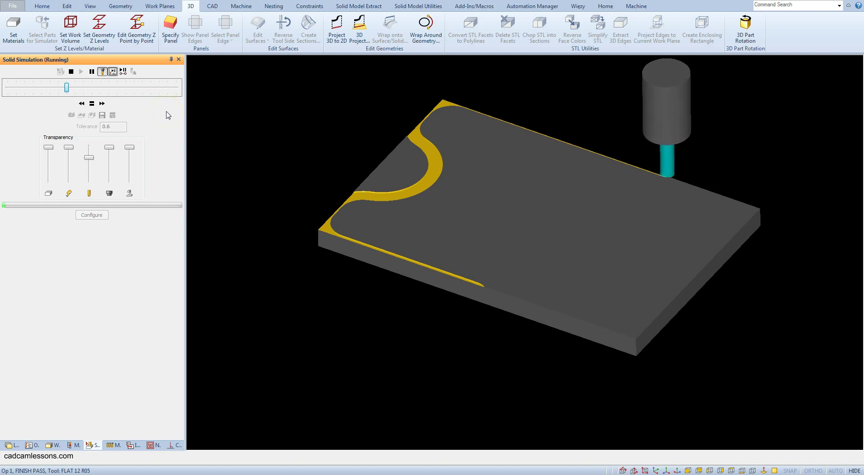
left_click(66, 88)
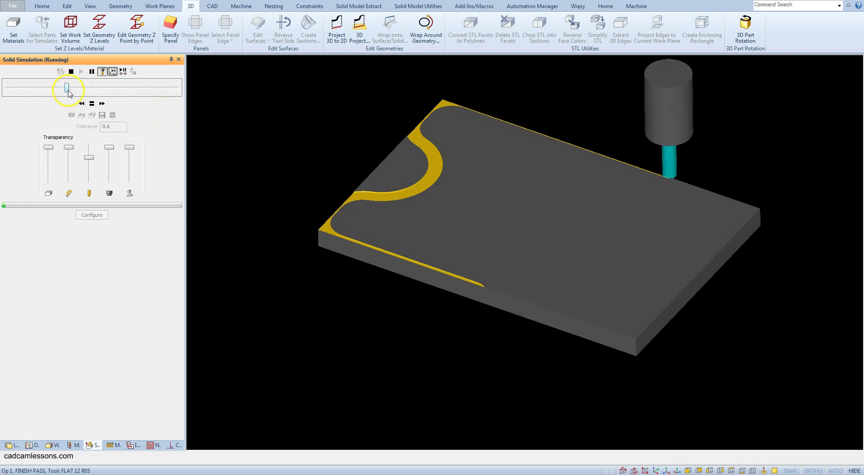
left_click_drag(67, 90, 190, 93)
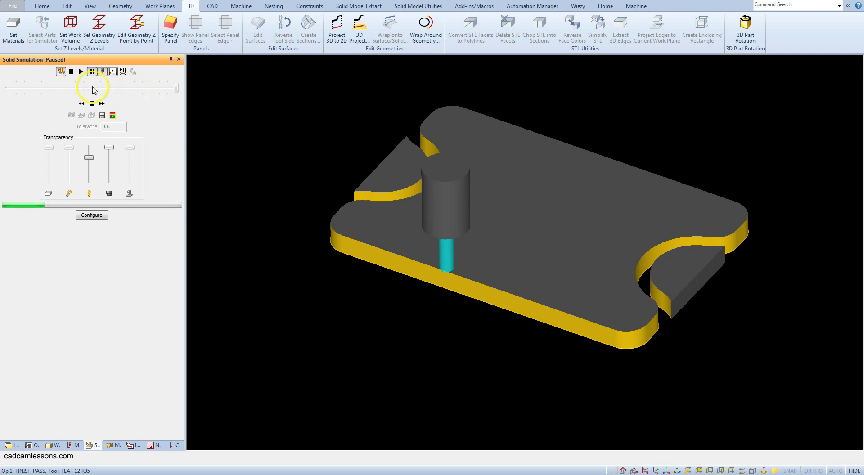
Resume the simulation for the contour pocket, raising the speed to maximum.
left_click(75, 88)
left_click(80, 72)
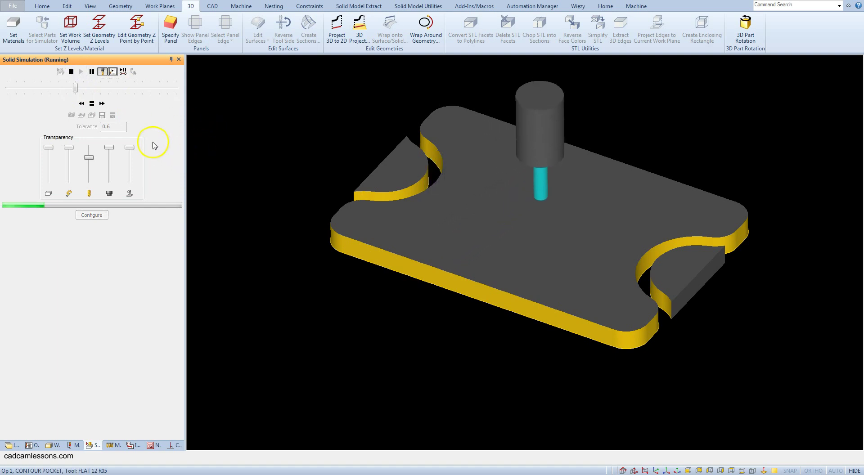
left_click(79, 89)
left_click_drag(78, 88, 92, 88)
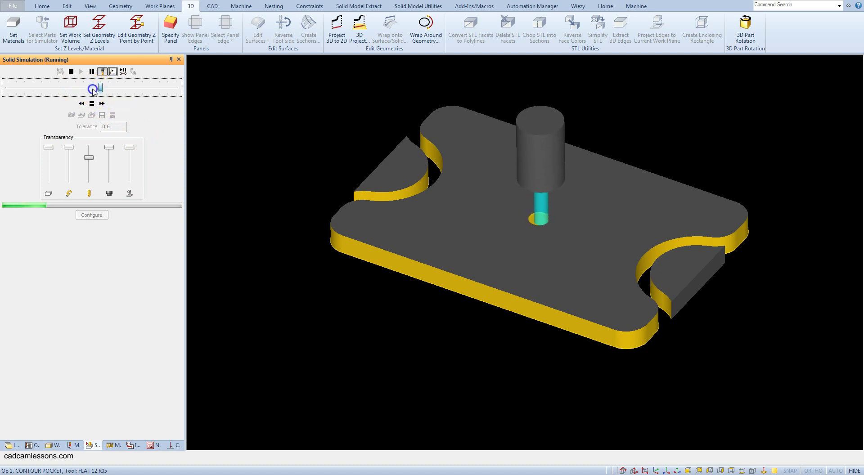
left_click_drag(93, 92, 185, 105)
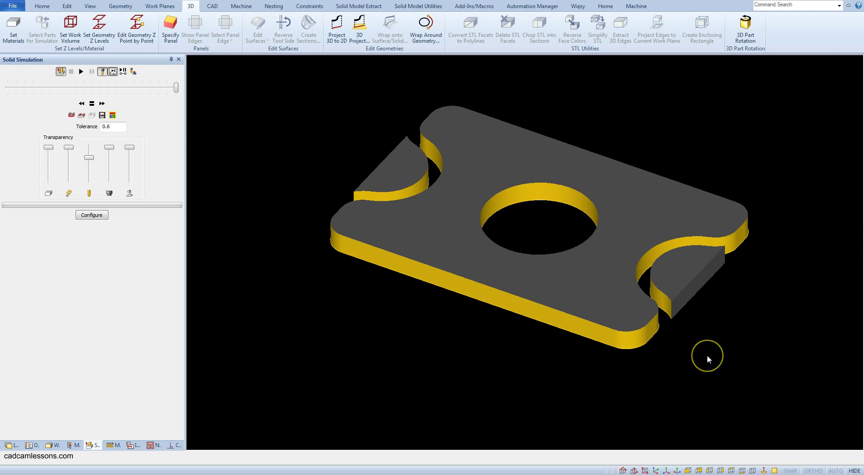
Zoom in and out to inspect the finished plate's cut edges and centre hole.
scroll(649, 332, "up", 2)
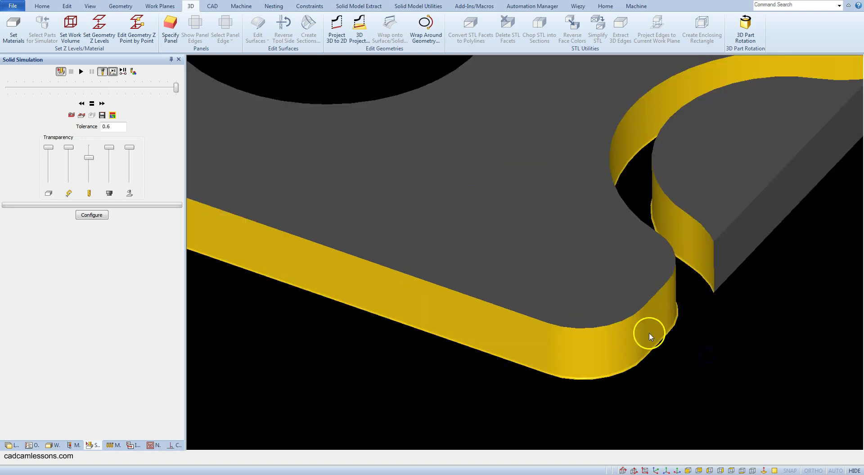
scroll(685, 311, "up", 2)
scroll(705, 314, "down", 2)
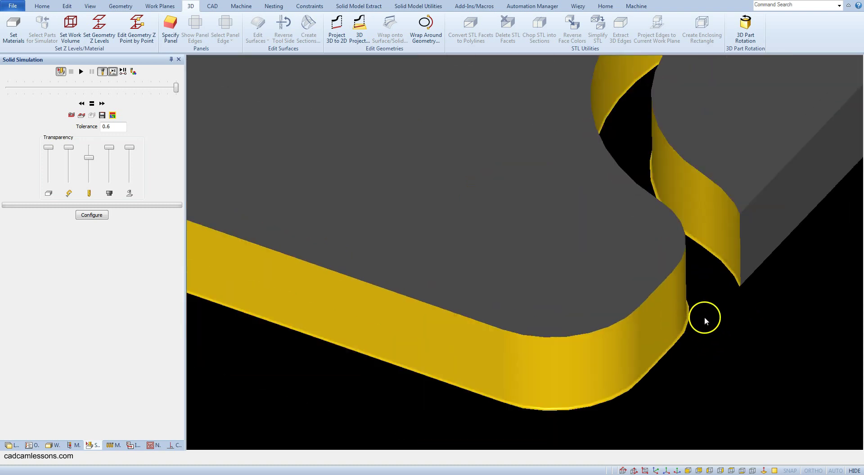
scroll(705, 319, "down", 2)
scroll(702, 318, "up", 2)
scroll(634, 299, "up", 2)
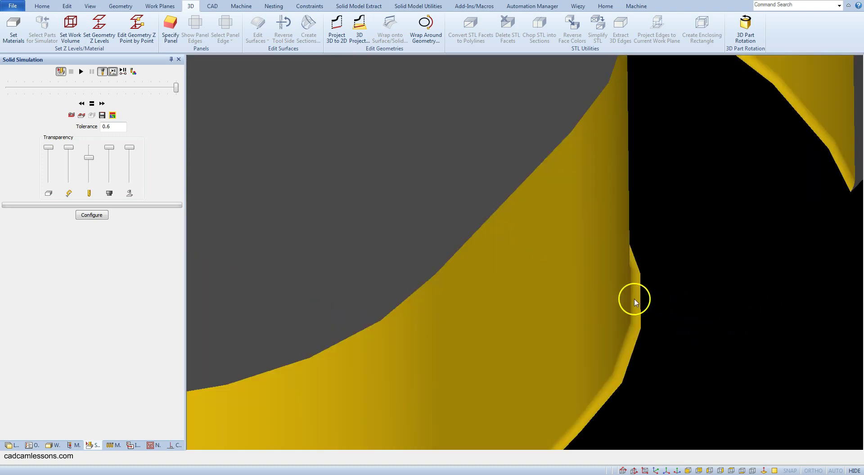
scroll(647, 349, "down", 2)
scroll(497, 109, "up", 3)
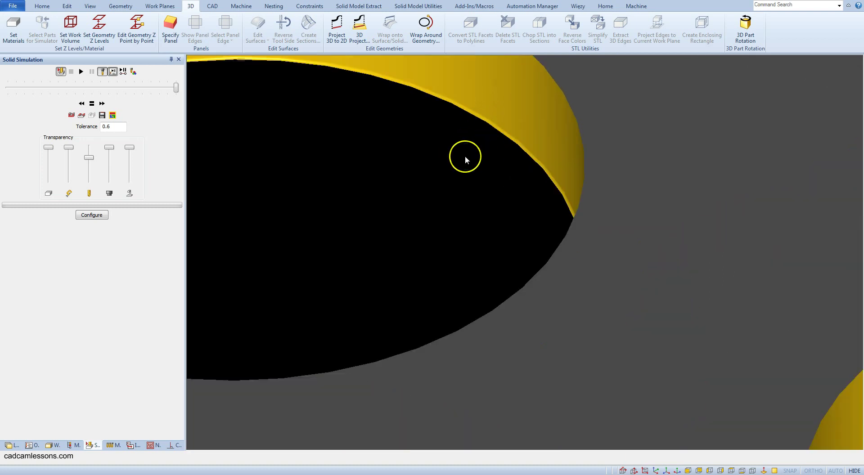
scroll(463, 153, "down", 2)
scroll(463, 154, "down", 2)
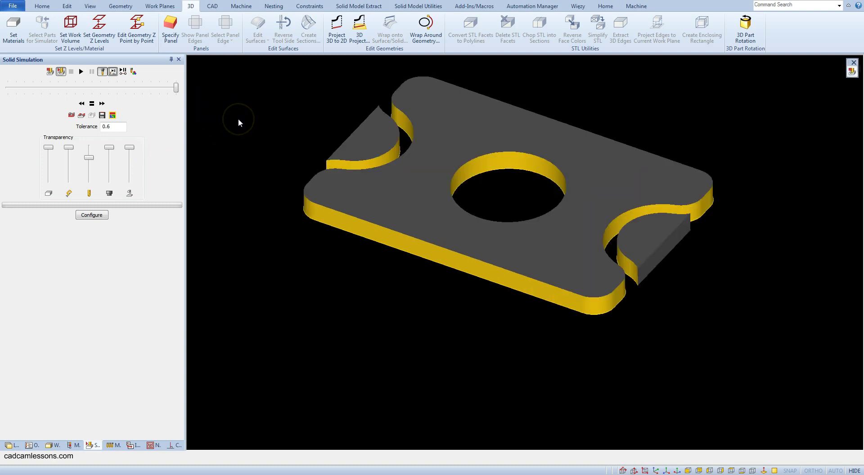
Exit the simulation and set the FINISH PASS final depth to -19.
left_click(50, 72)
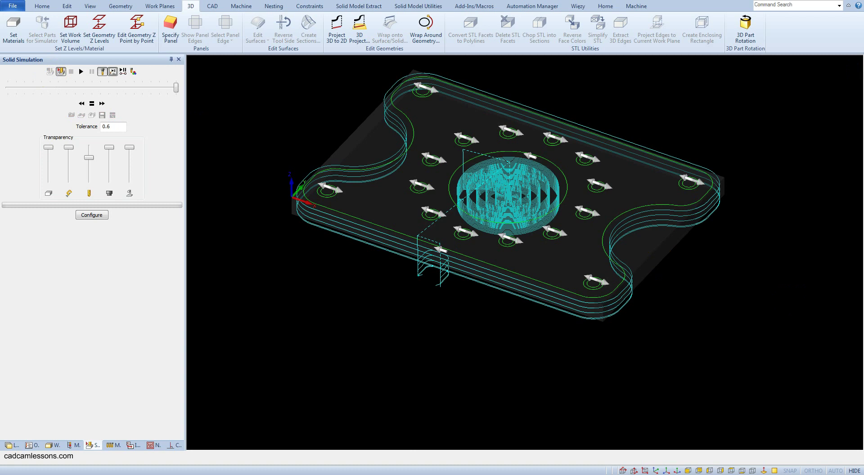
left_click(32, 446)
left_click(112, 98)
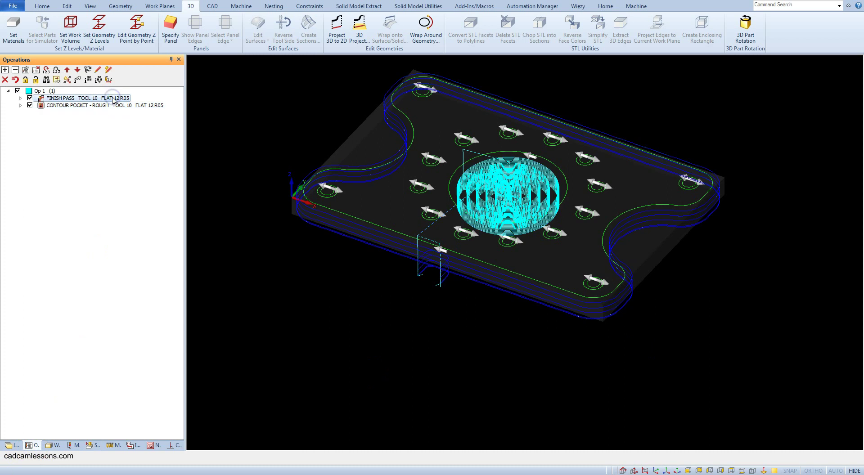
right_click(113, 100)
left_click(131, 106)
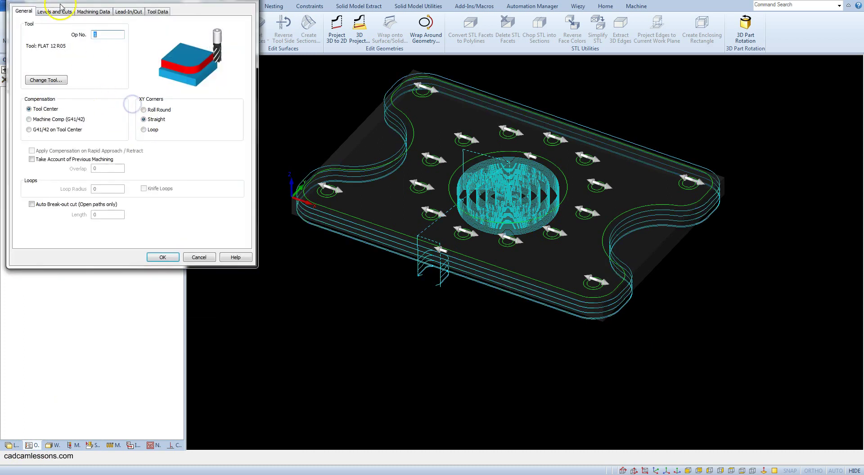
left_click(58, 12)
left_click(159, 131)
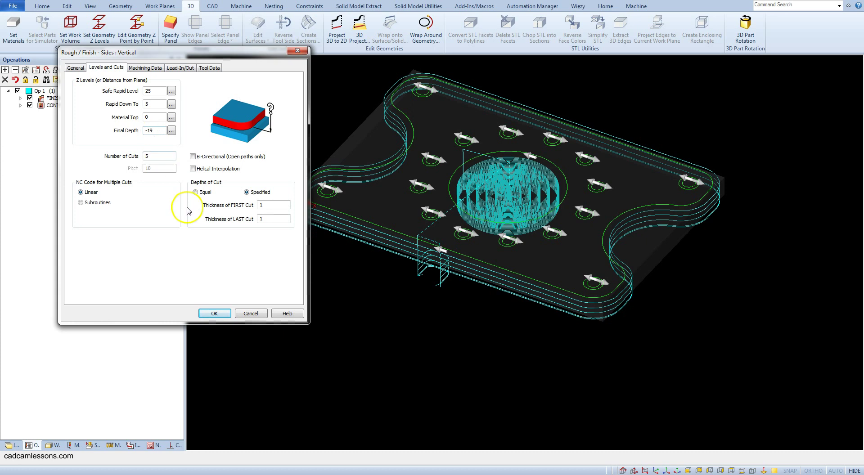
left_click(225, 314)
left_click(446, 256)
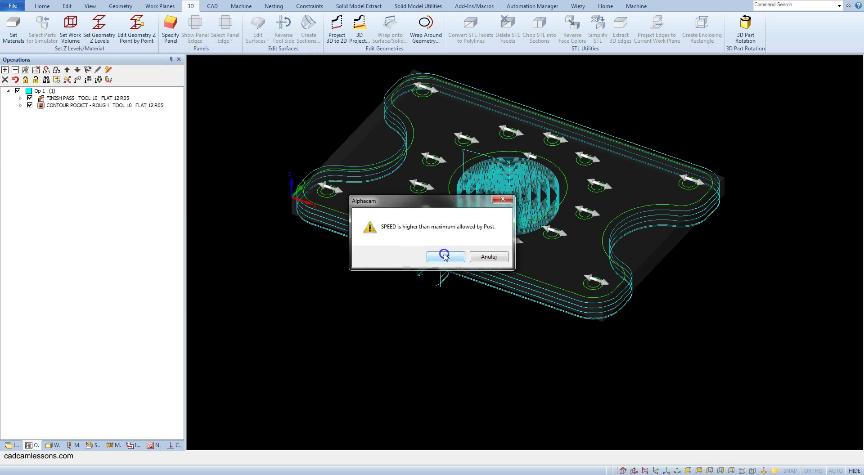
Change the CONTOUR POCKET - ROUGH final depth from -18 to -19.
left_click(99, 107)
right_click(99, 107)
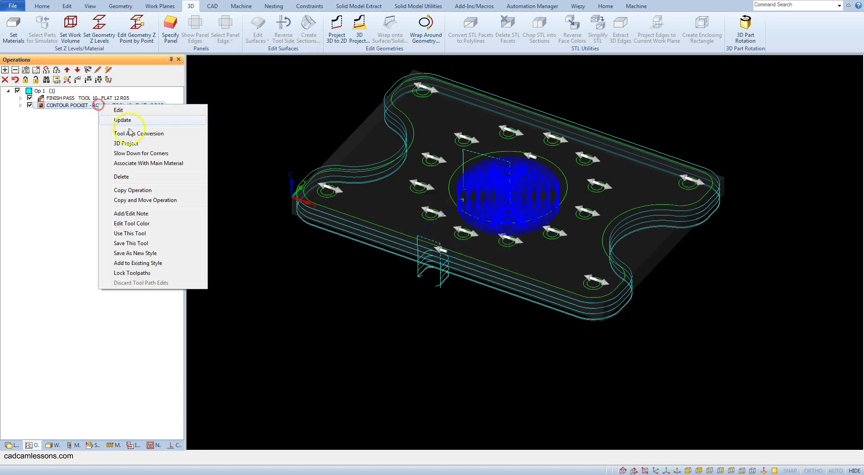
left_click(132, 114)
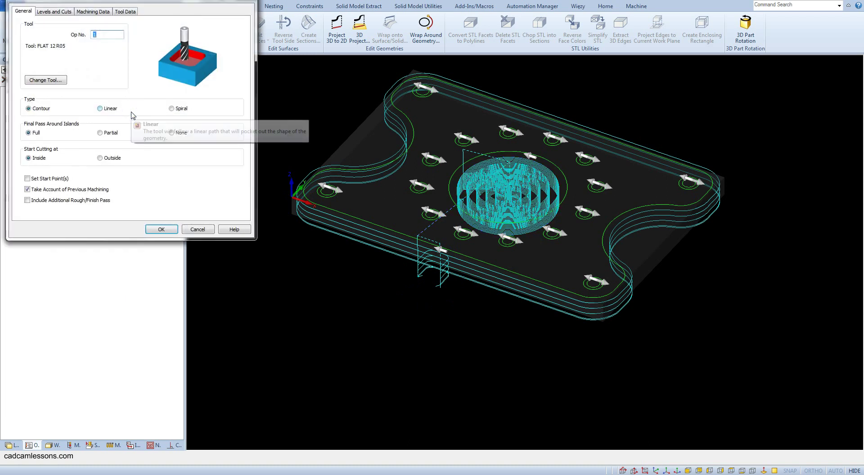
left_click(60, 10)
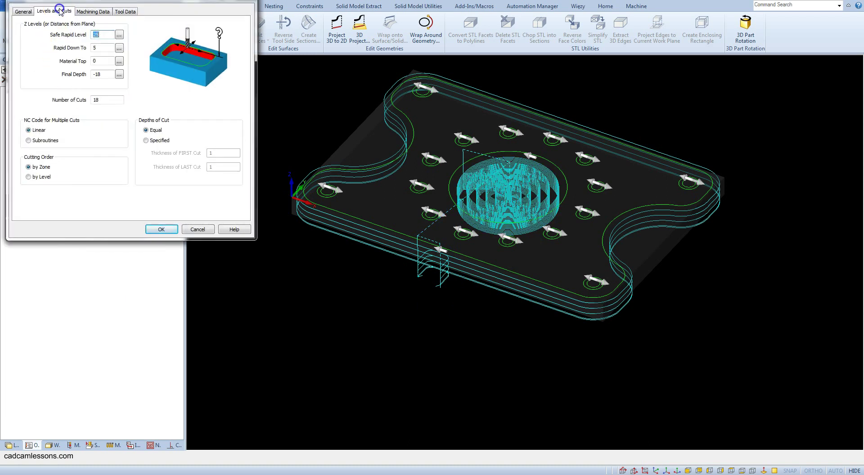
left_click(127, 142)
key("BackSpace")
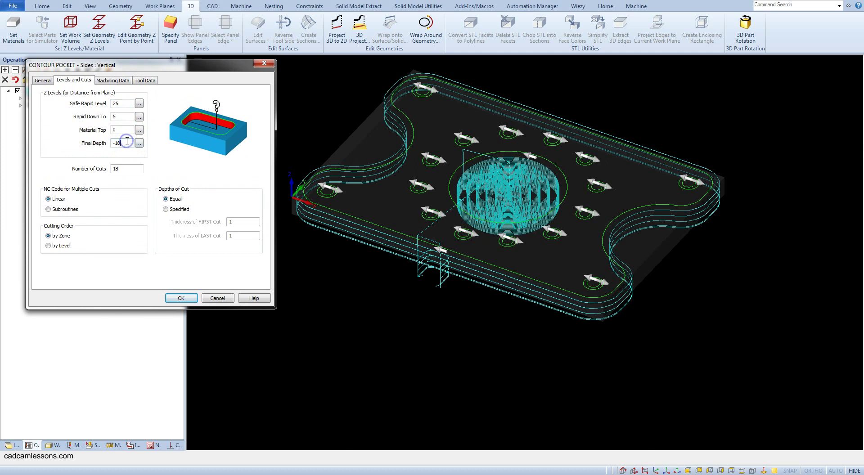
type("9")
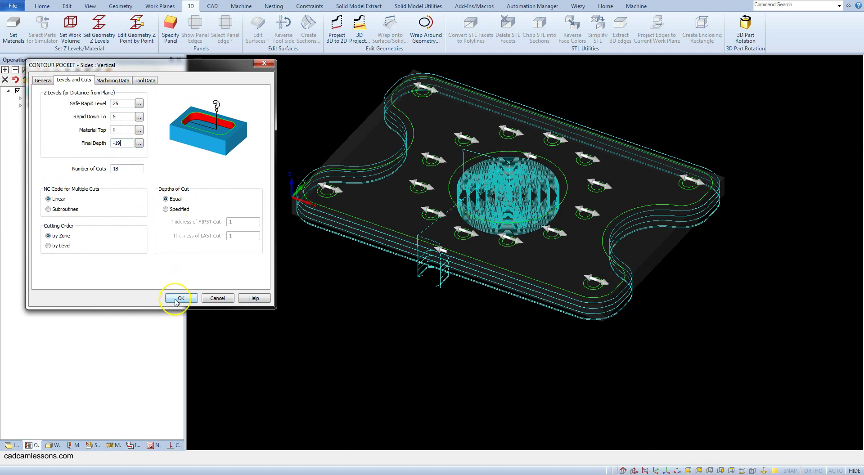
left_click(181, 299)
left_click(452, 263)
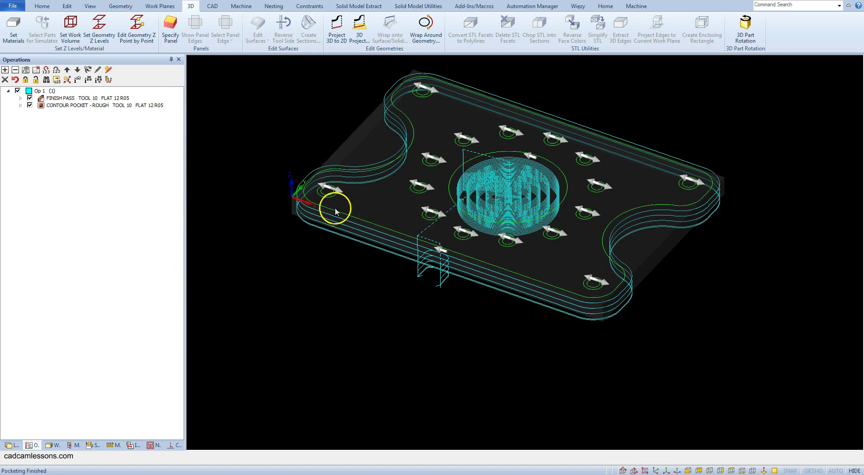
Rerun the solid simulation with the -19 depth toolpaths.
left_click(266, 99)
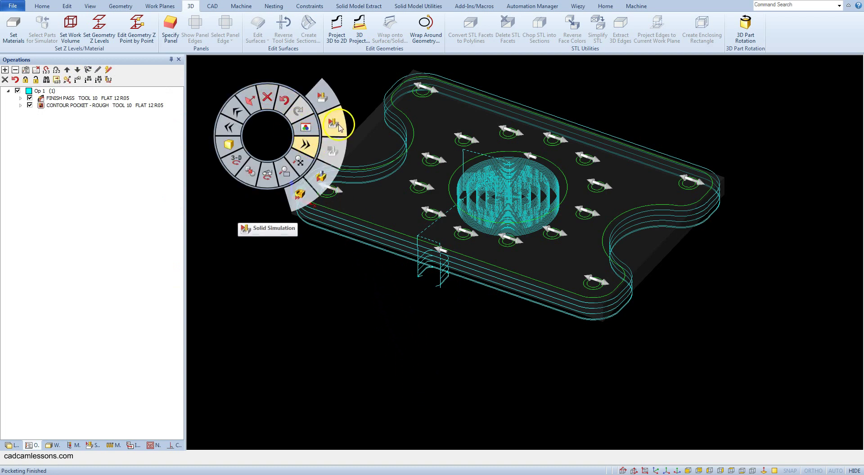
left_click(331, 122)
left_click(81, 72)
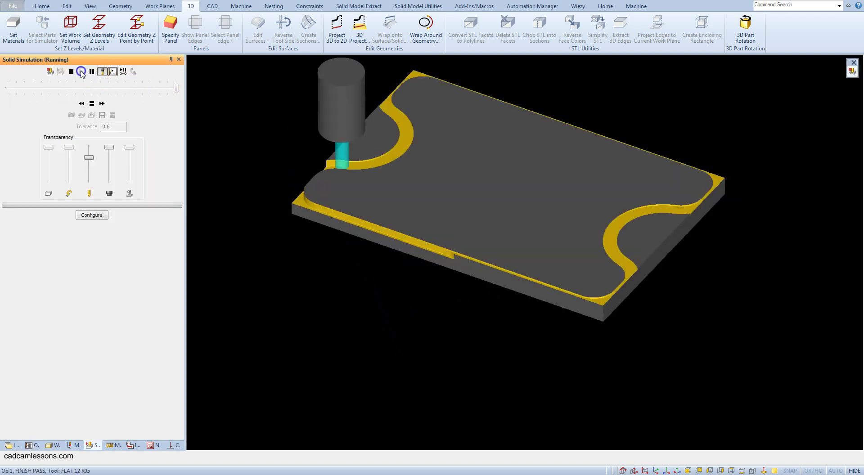
left_click(81, 71)
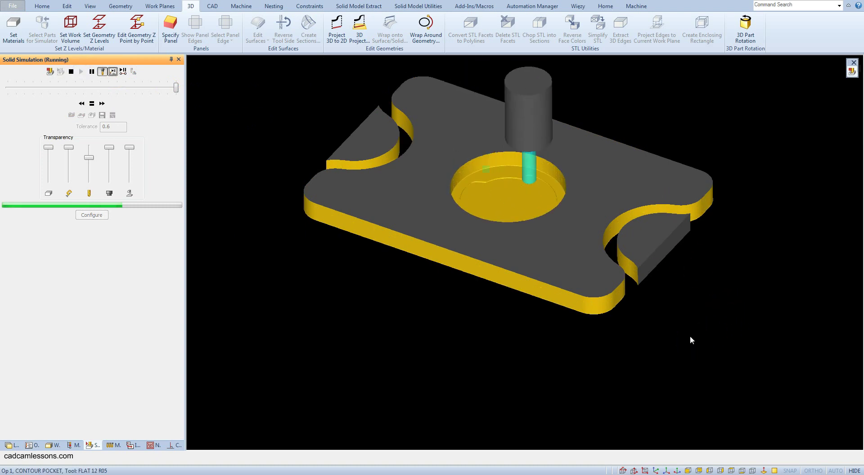
Inspect the cut notch corner and centre hole, then close the simulation to toolpaths.
middle_click_drag(685, 336, 636, 282)
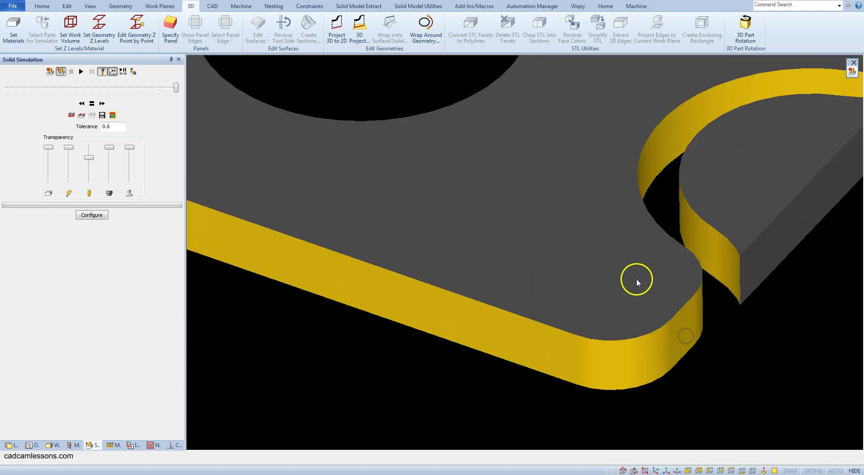
scroll(711, 293, "down", 5)
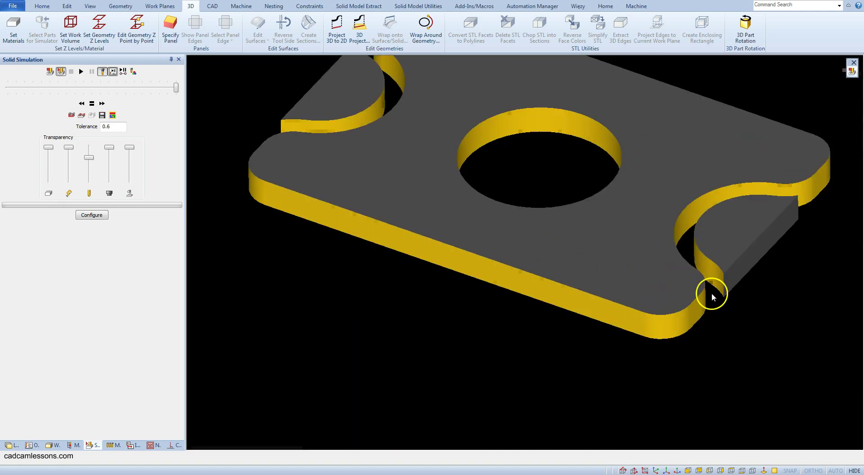
scroll(535, 172, "up", 2)
scroll(507, 135, "down", 5)
scroll(506, 158, "up", 3)
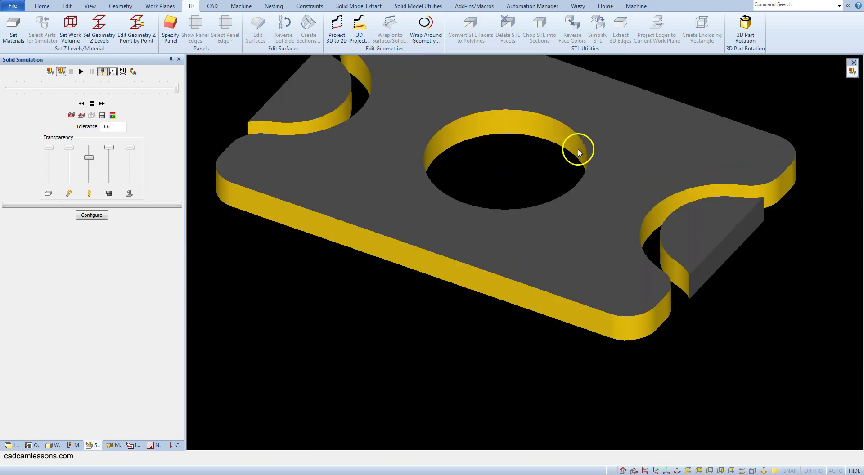
left_click(50, 71)
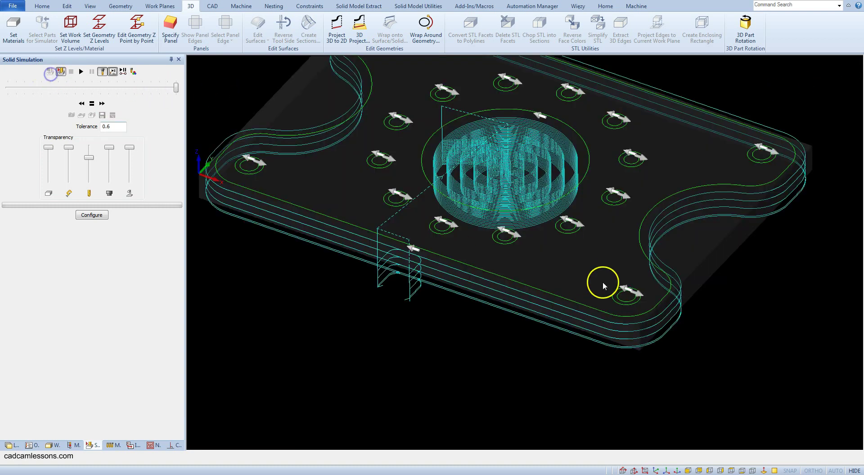
scroll(605, 291, "down", 2)
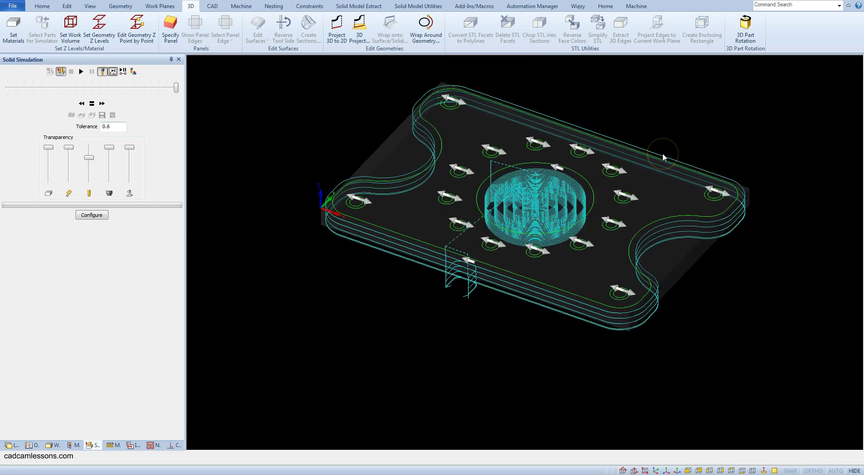